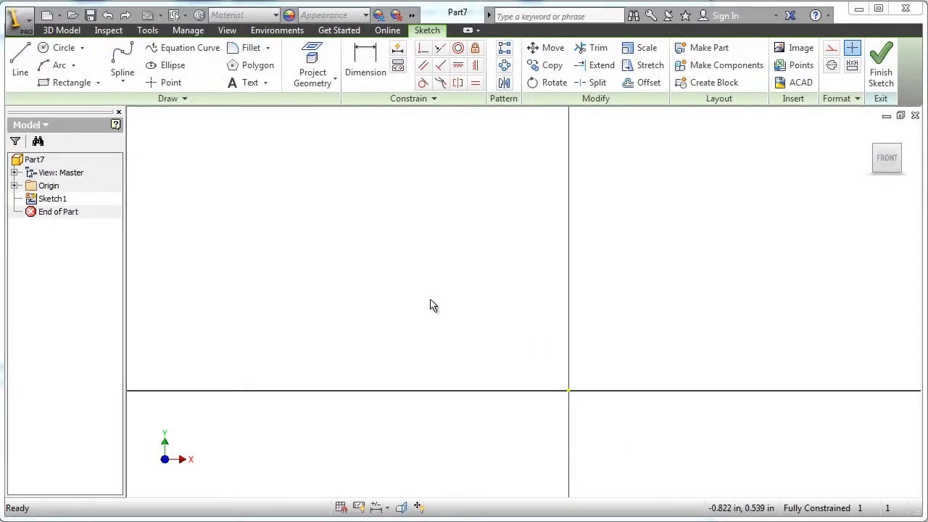
# Draw the closed smokestack profile from the origin with two .25 in base segments.
pyautogui.click(21, 61)
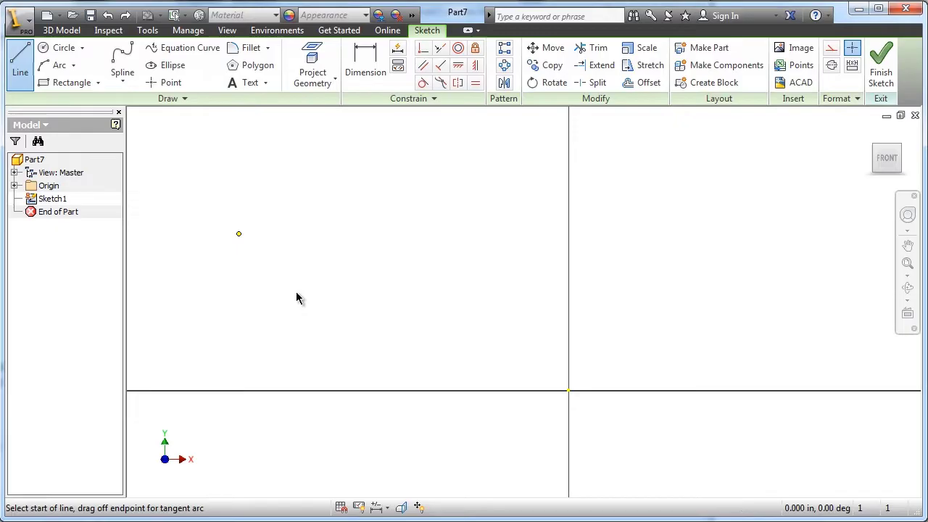
pyautogui.click(569, 389)
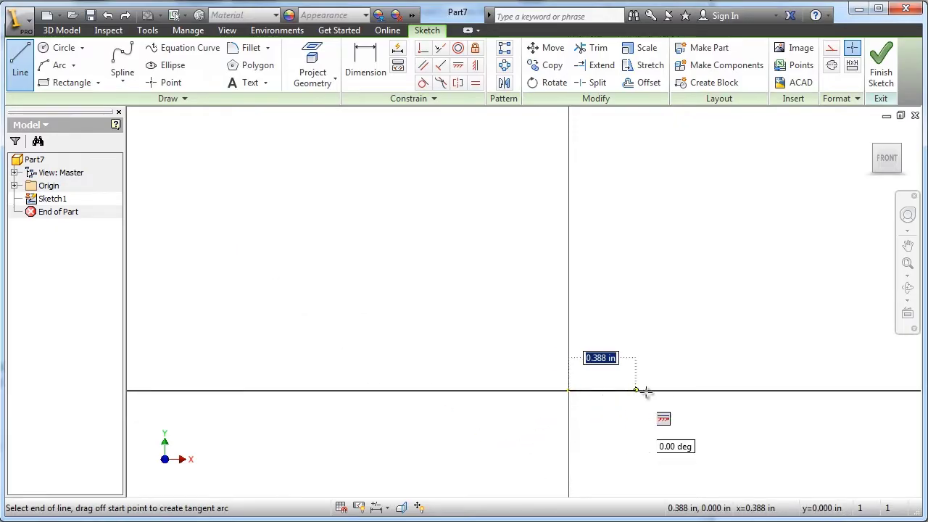
pyautogui.write('.2')
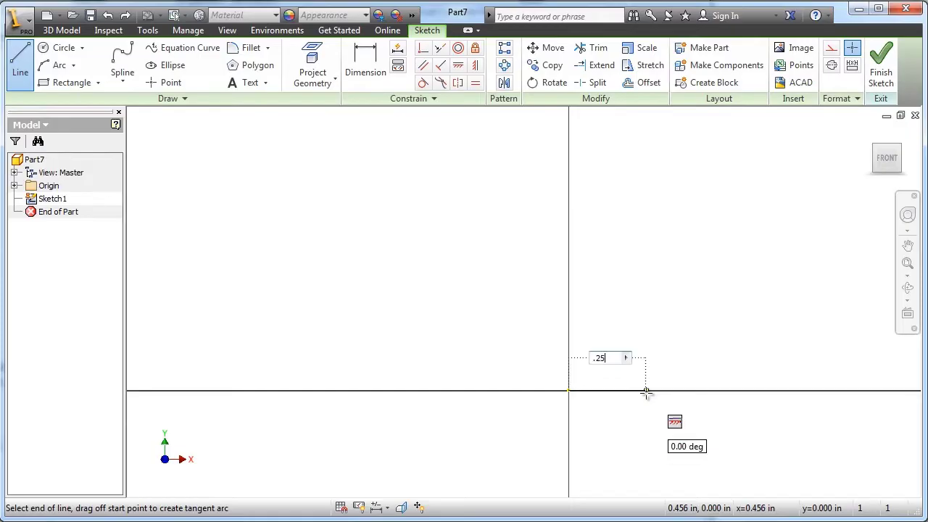
pyautogui.write('5')
pyautogui.press('Return')
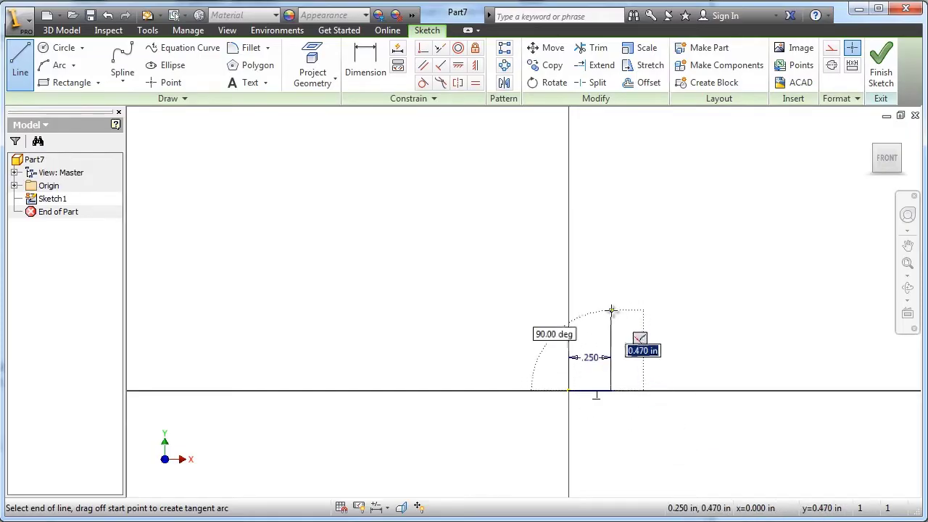
pyautogui.write('.25')
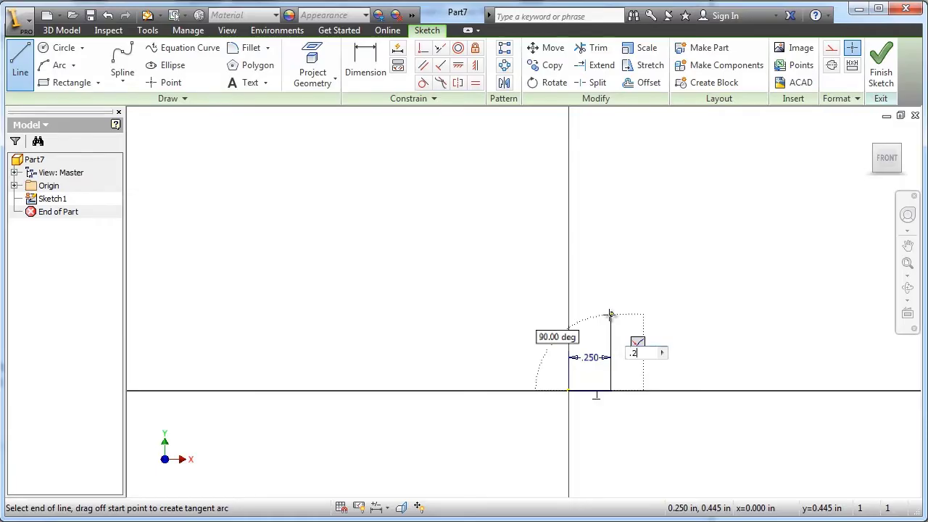
pyautogui.press('Return')
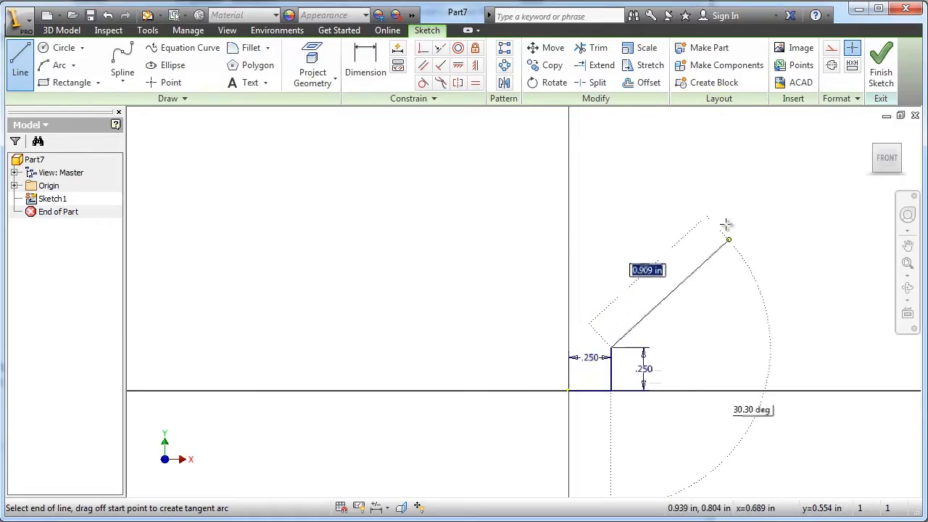
pyautogui.moveTo(725, 219); pyautogui.dragTo(700, 261, button='middle')
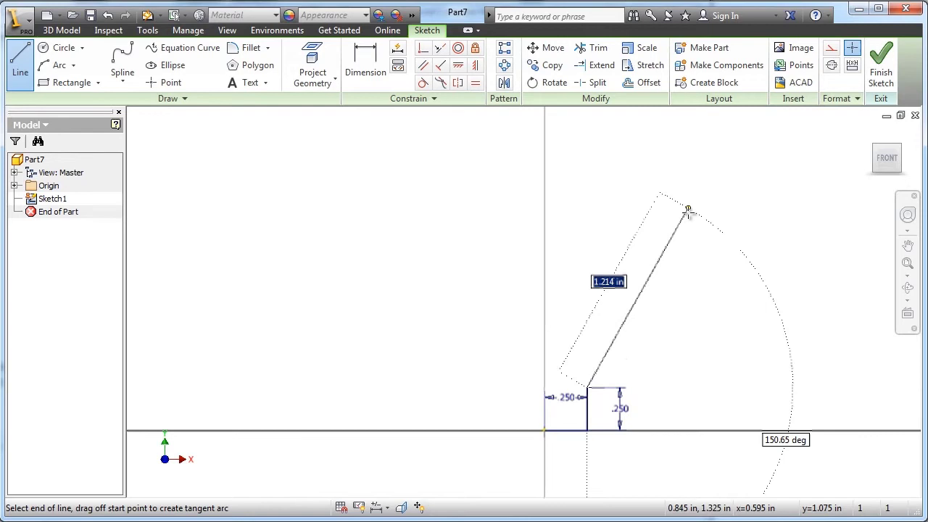
pyautogui.click(690, 228)
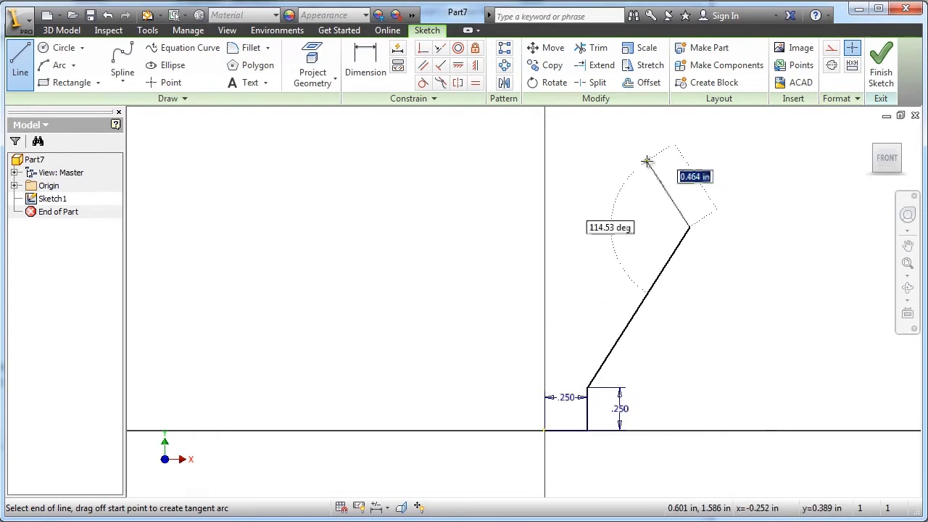
pyautogui.click(646, 161)
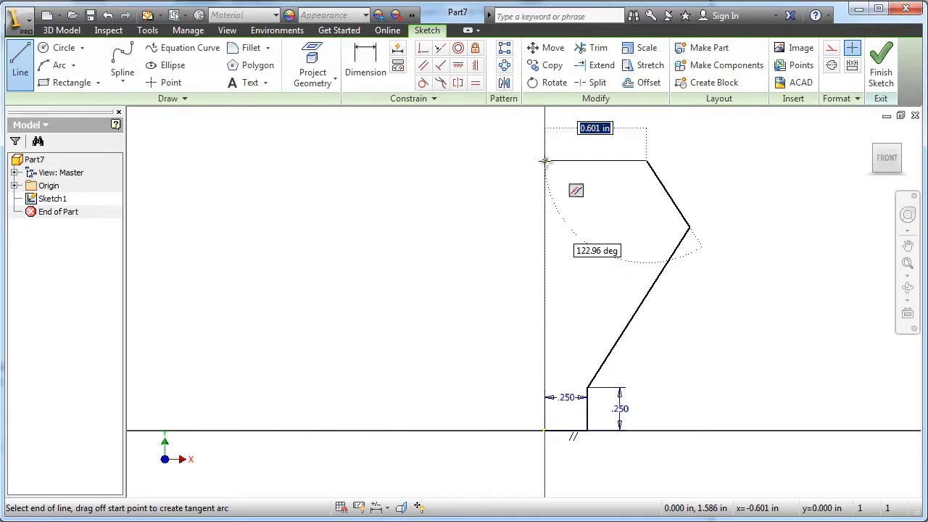
pyautogui.click(545, 160)
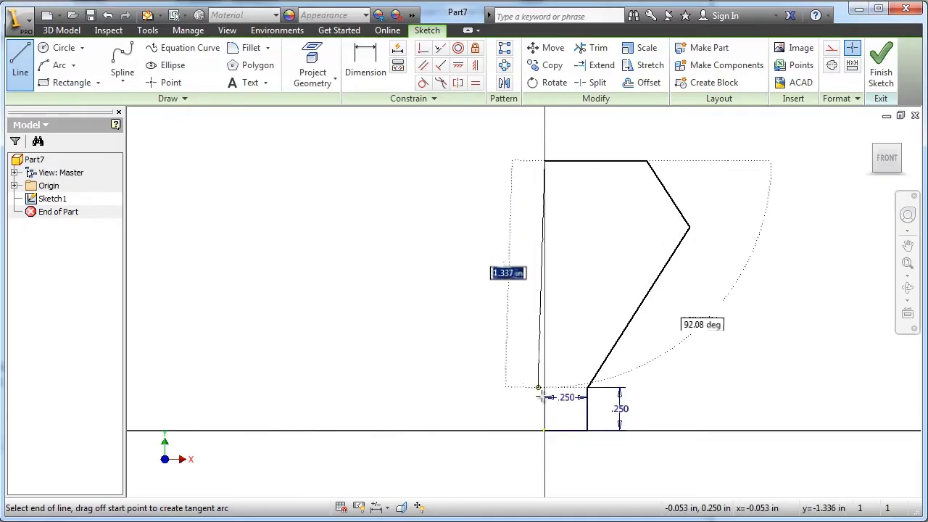
pyautogui.click(544, 430)
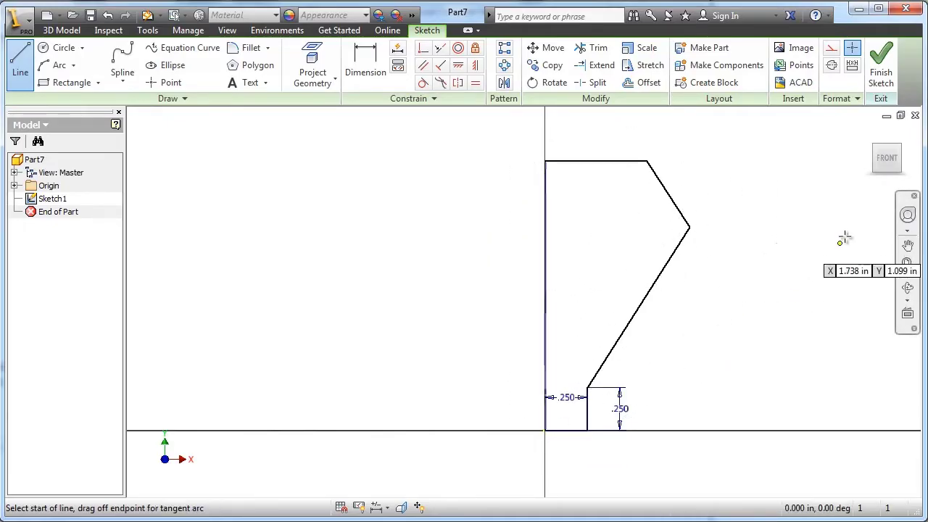
pyautogui.rightClick(795, 237)
pyautogui.click(849, 239)
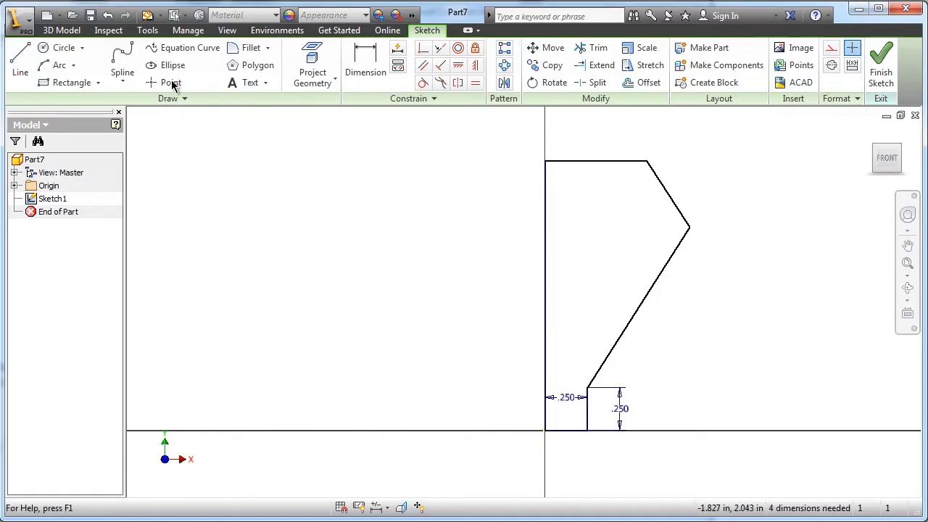
# Add a vertical construction line rising from the profile's outer vertex.
pyautogui.click(20, 61)
pyautogui.click(831, 48)
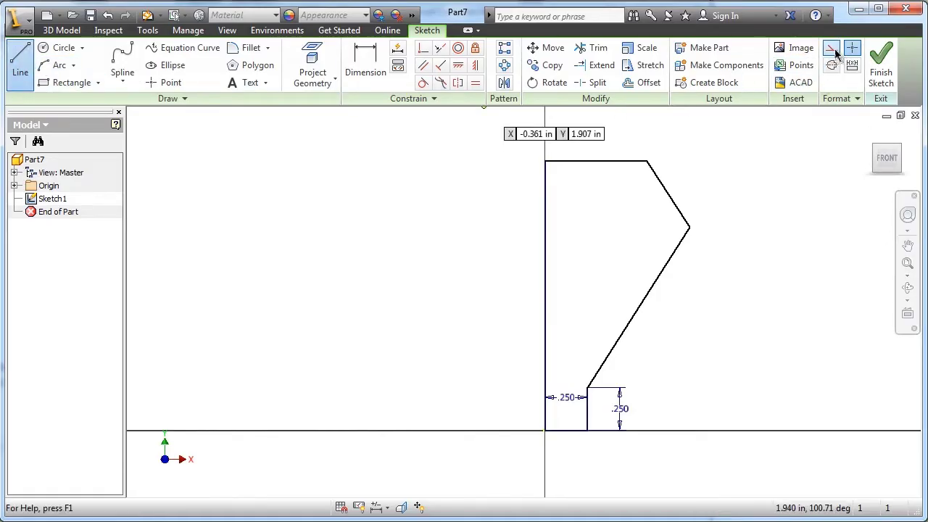
pyautogui.click(688, 226)
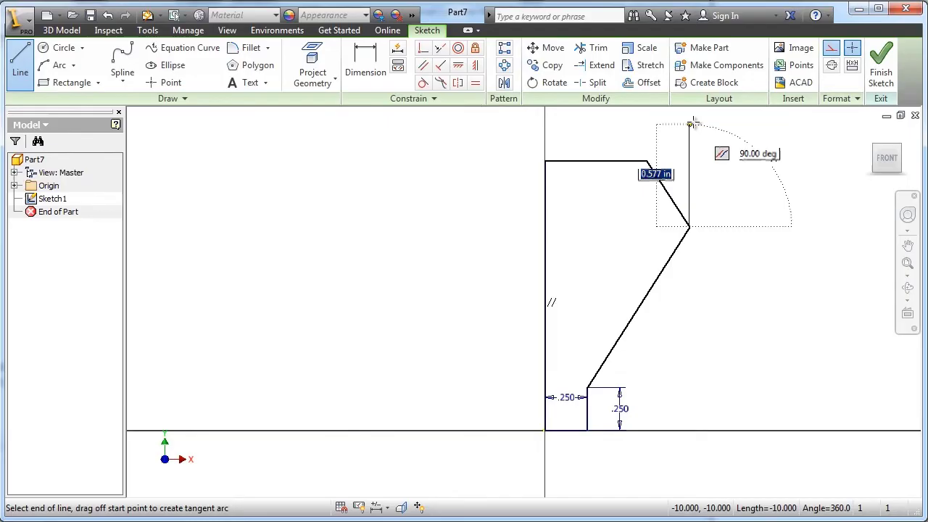
pyautogui.moveTo(691, 128); pyautogui.dragTo(690, 164, button='middle')
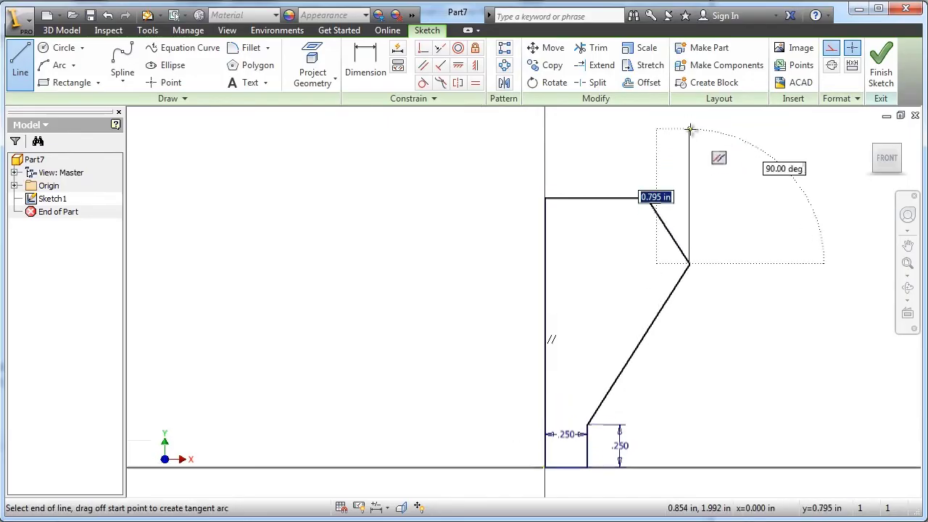
pyautogui.click(690, 131)
pyautogui.rightClick(714, 127)
pyautogui.click(789, 137)
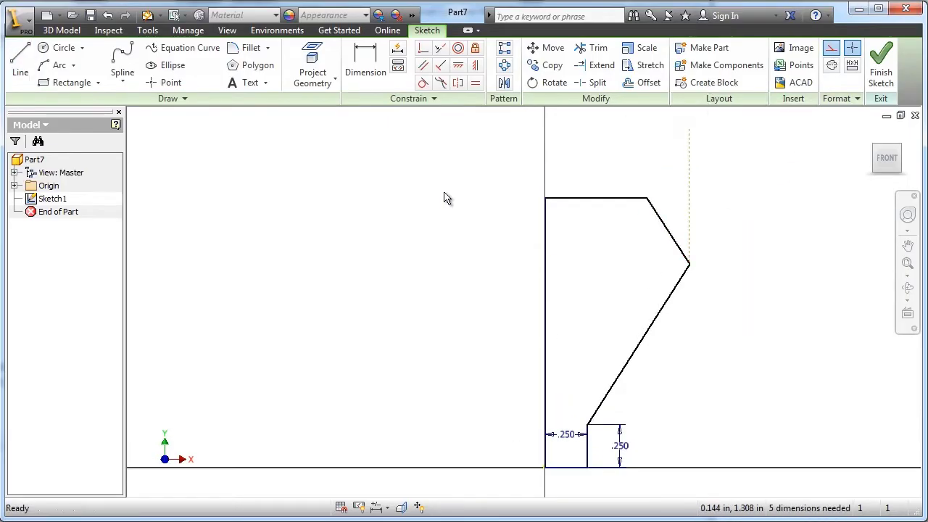
# Dimension the upper slanted edge at 15° to the construction line and confirm the .625 top width.
pyautogui.click(366, 66)
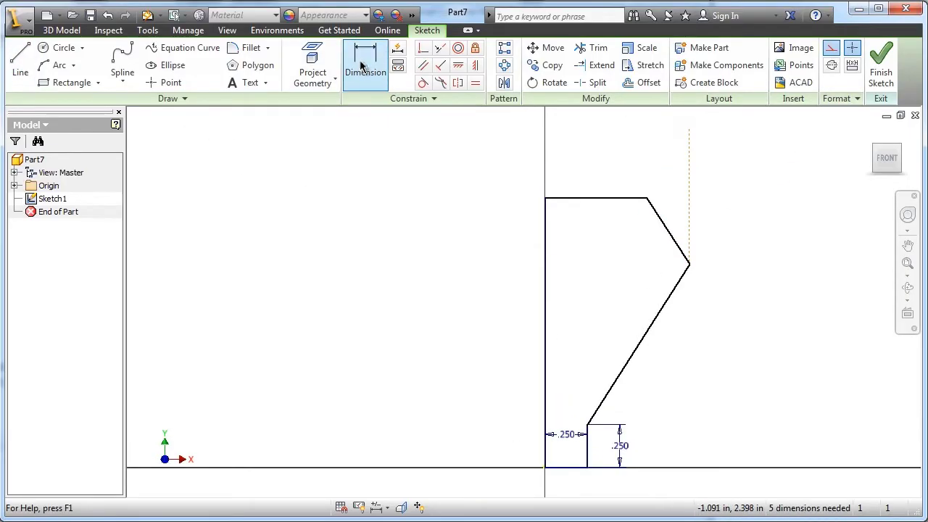
pyautogui.click(690, 227)
pyautogui.click(677, 243)
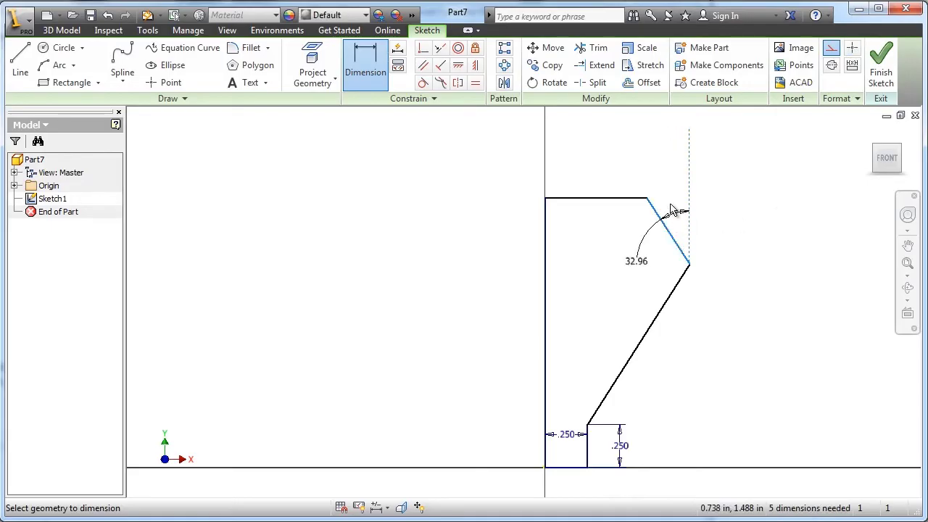
pyautogui.click(671, 203)
pyautogui.write('15')
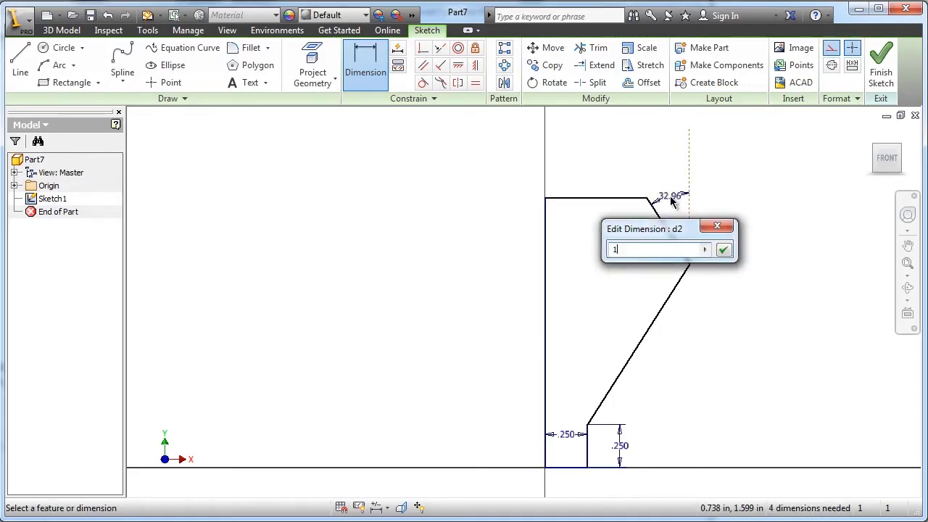
pyautogui.press('Return')
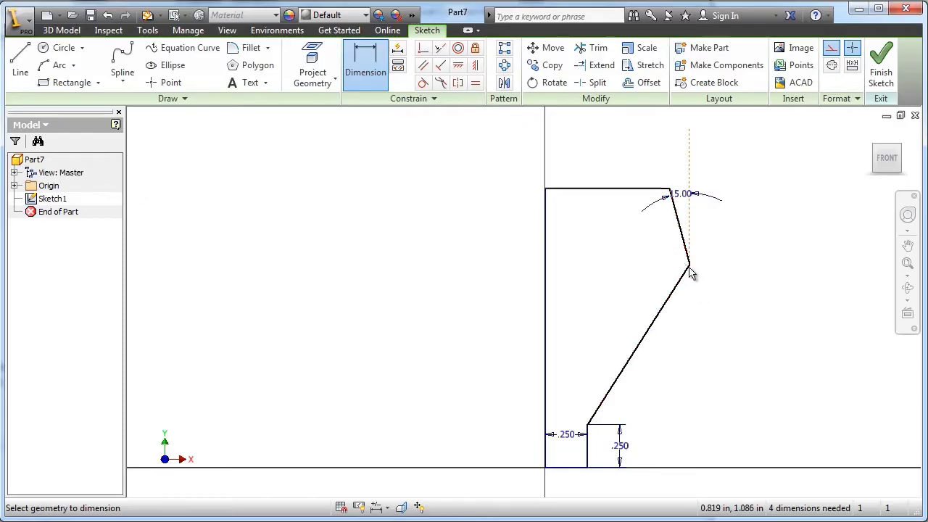
pyautogui.click(545, 259)
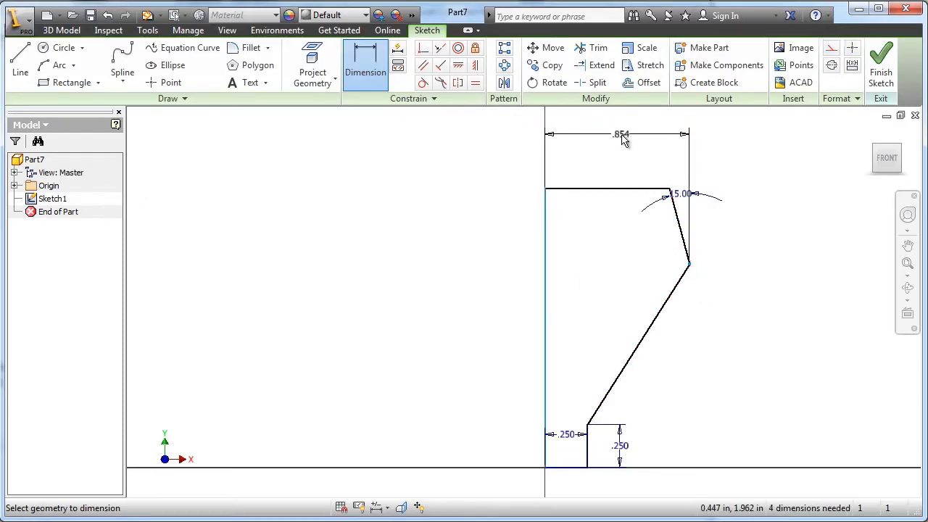
pyautogui.click(617, 140)
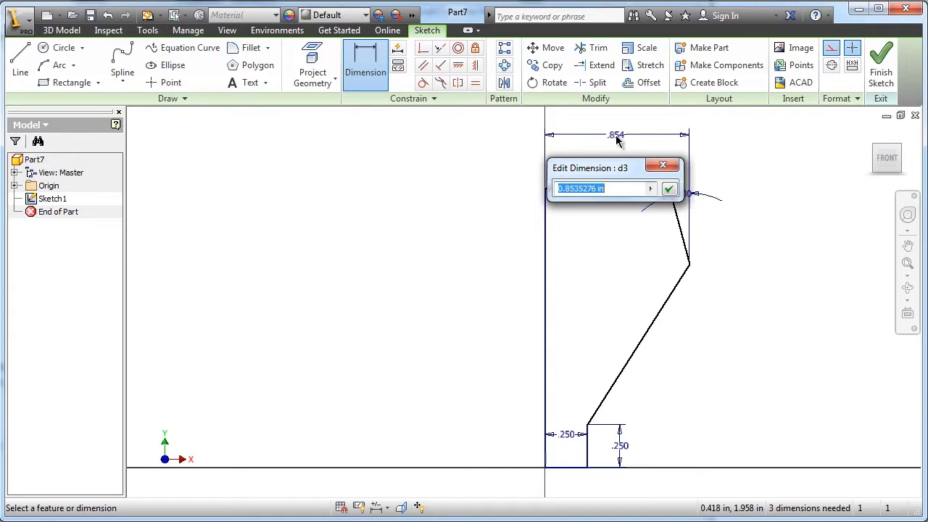
pyautogui.write('1.25/2')
pyautogui.press('Return')
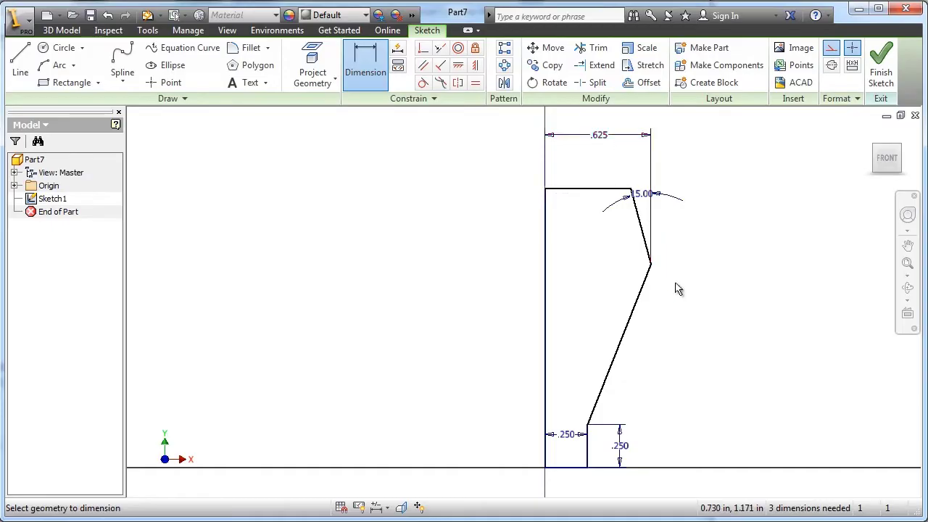
# Set the taper vertex height to 1.5 and the overall height to 1.75 from the bottom line.
pyautogui.click(650, 264)
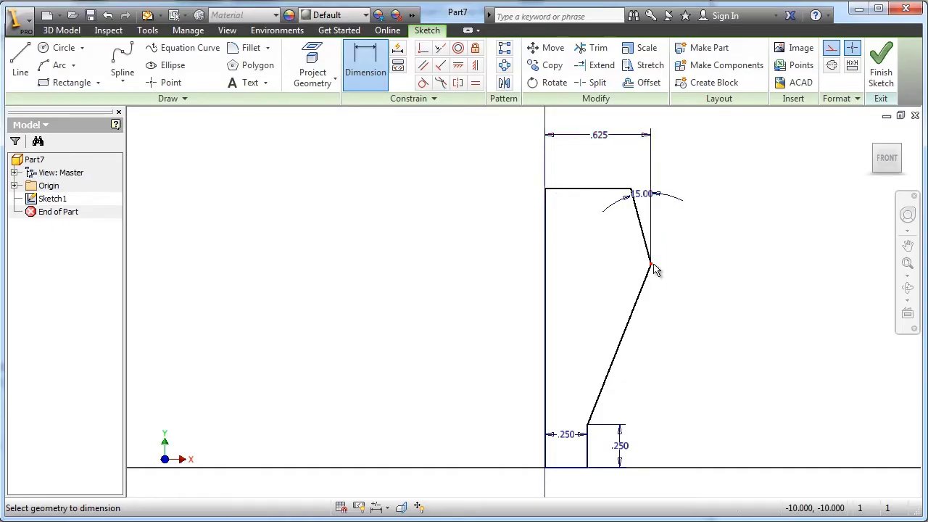
pyautogui.click(584, 473)
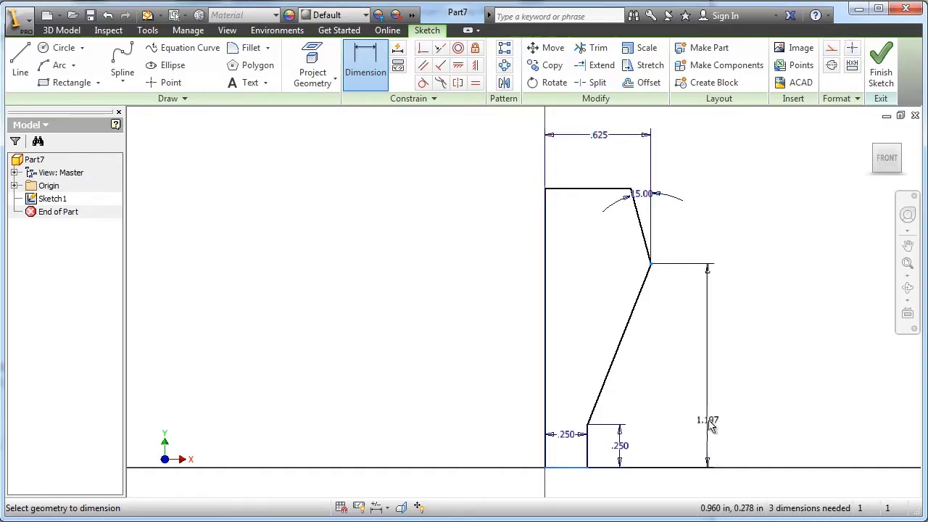
pyautogui.click(709, 426)
pyautogui.write('1.5')
pyautogui.press('Return')
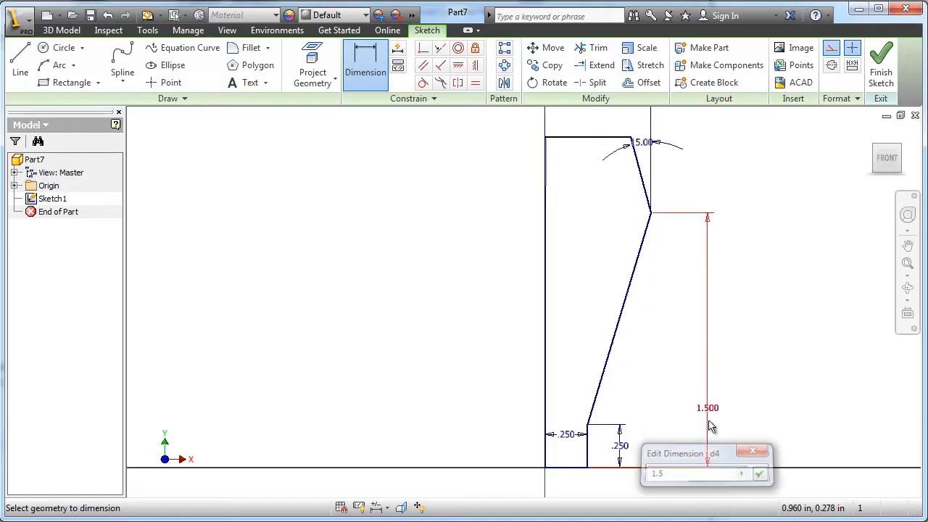
pyautogui.click(607, 137)
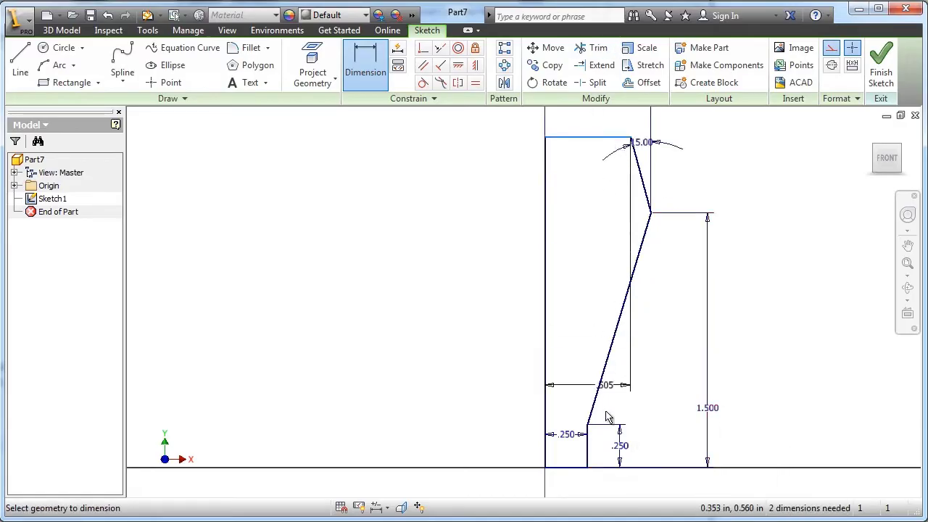
pyautogui.click(580, 471)
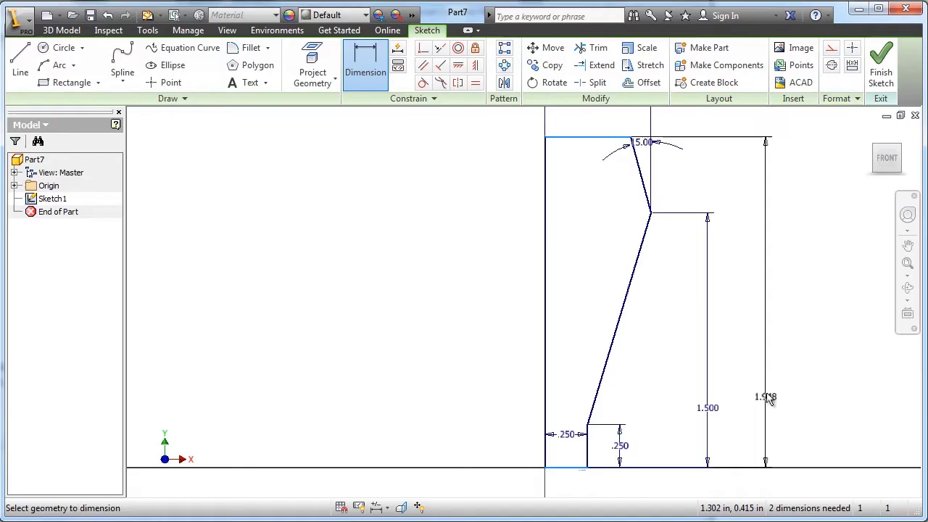
pyautogui.click(759, 363)
pyautogui.write('1')
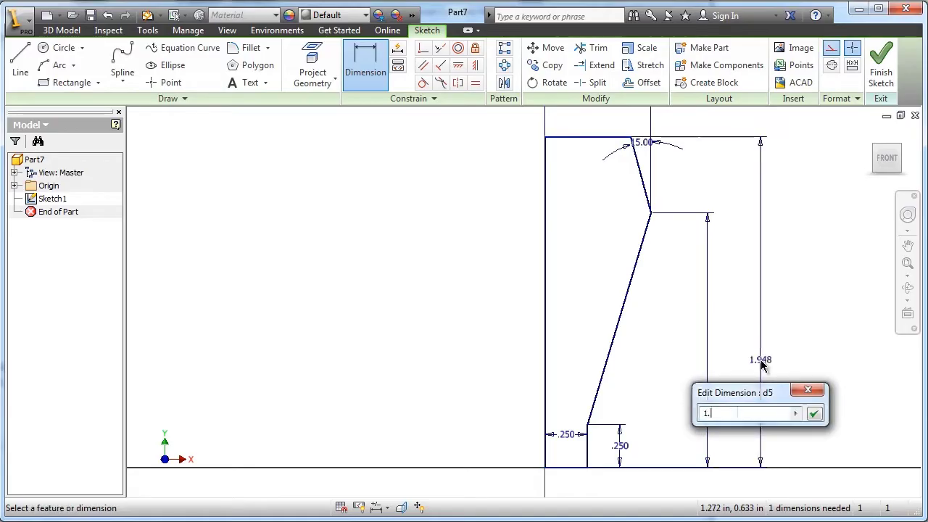
pyautogui.write('.75')
pyautogui.press('Return')
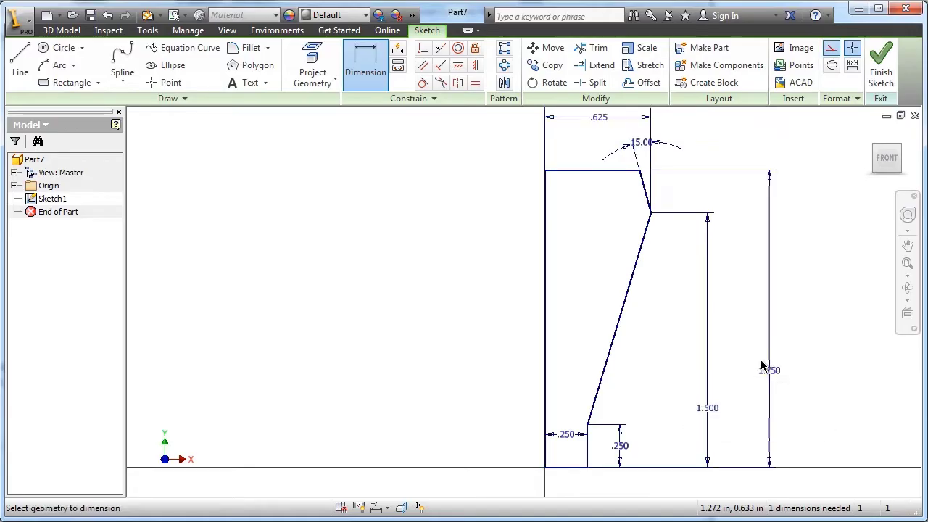
# Finish the sketch and revolve the profile 360° about its left vertical edge.
pyautogui.click(880, 65)
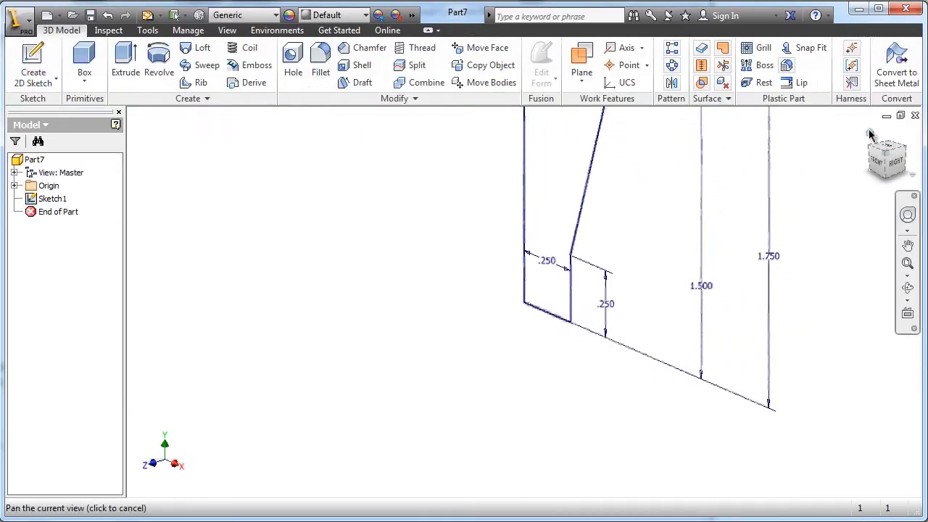
pyautogui.moveTo(870, 139); pyautogui.dragTo(698, 140, button='middle')
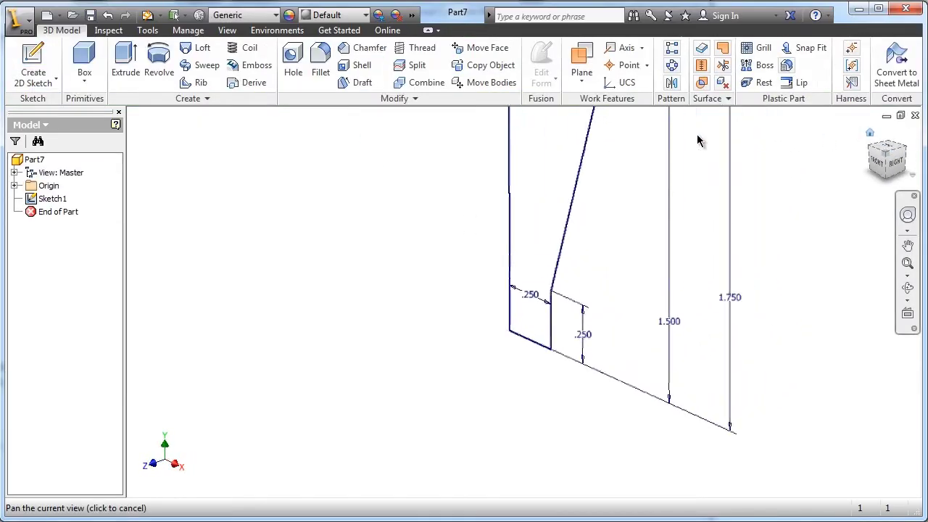
pyautogui.click(158, 64)
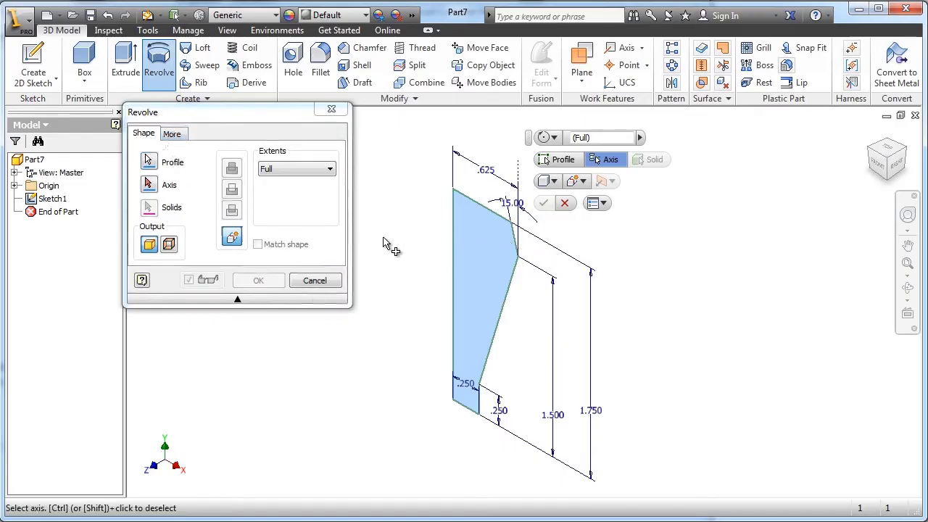
pyautogui.click(457, 311)
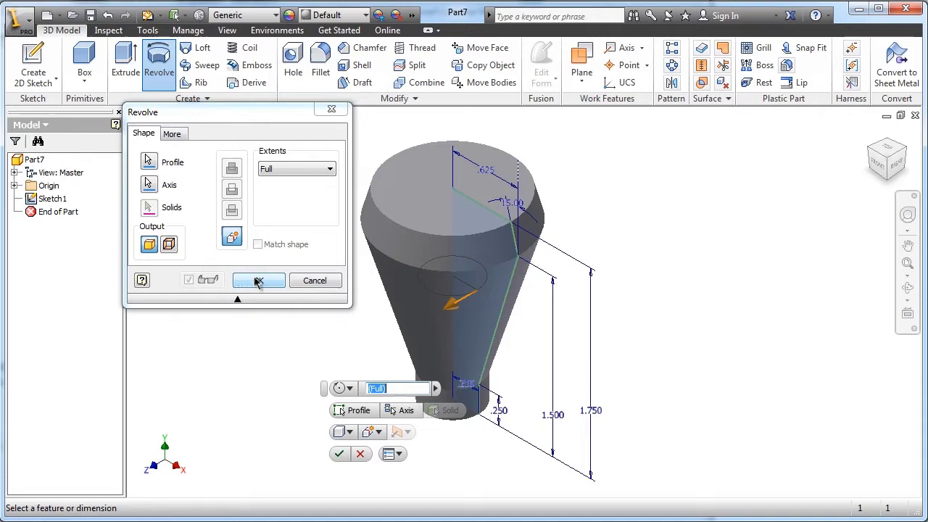
pyautogui.click(258, 281)
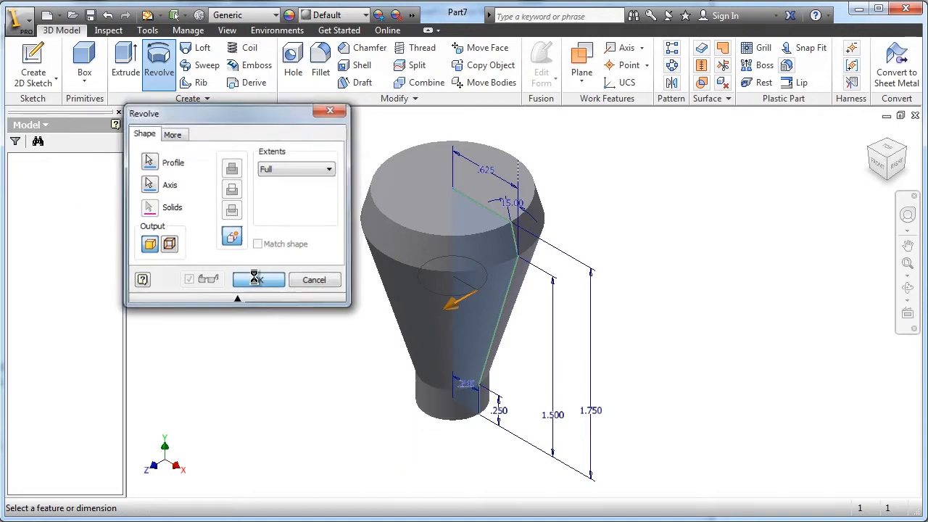
# Place a concentric hole on the top face, centred on its circular edge.
pyautogui.click(288, 61)
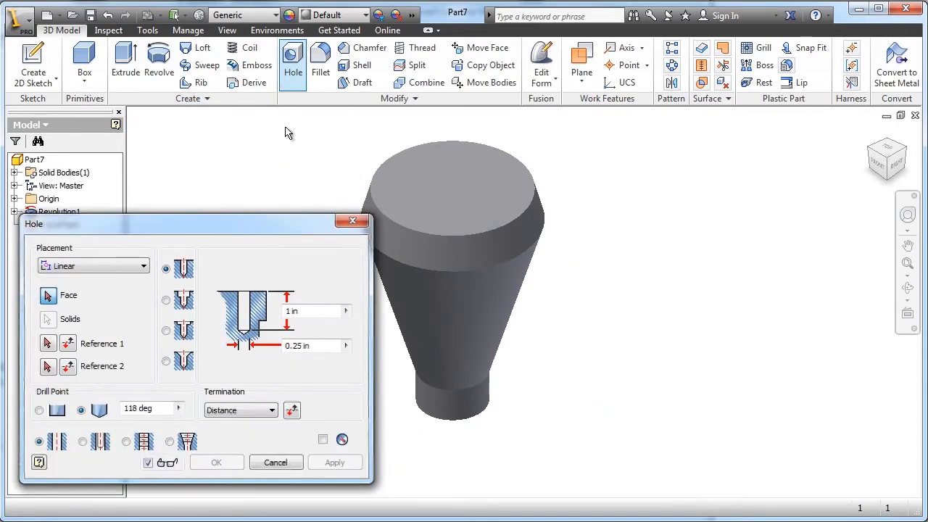
pyautogui.click(108, 270)
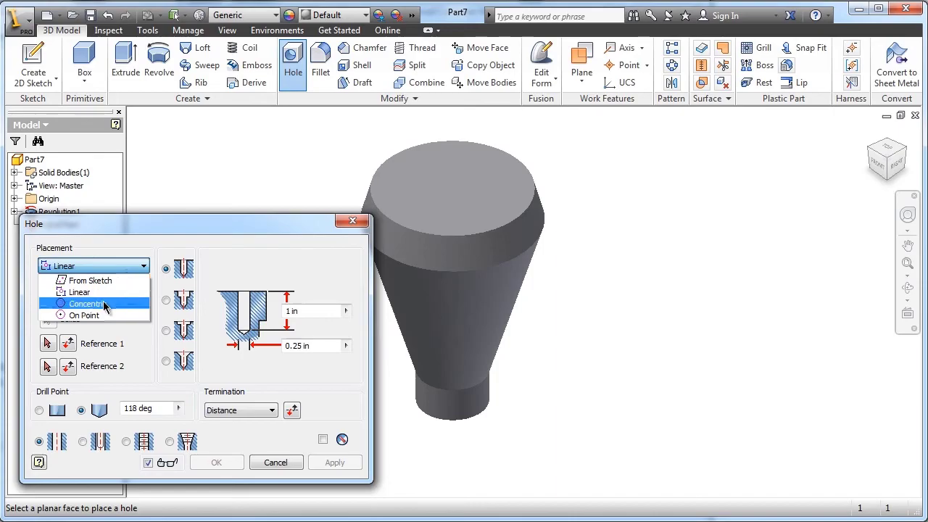
pyautogui.click(102, 303)
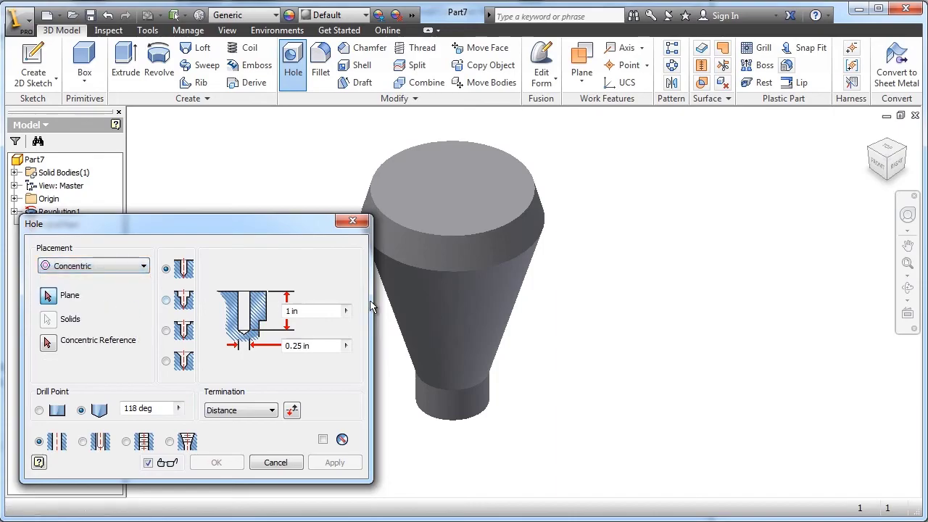
pyautogui.click(452, 180)
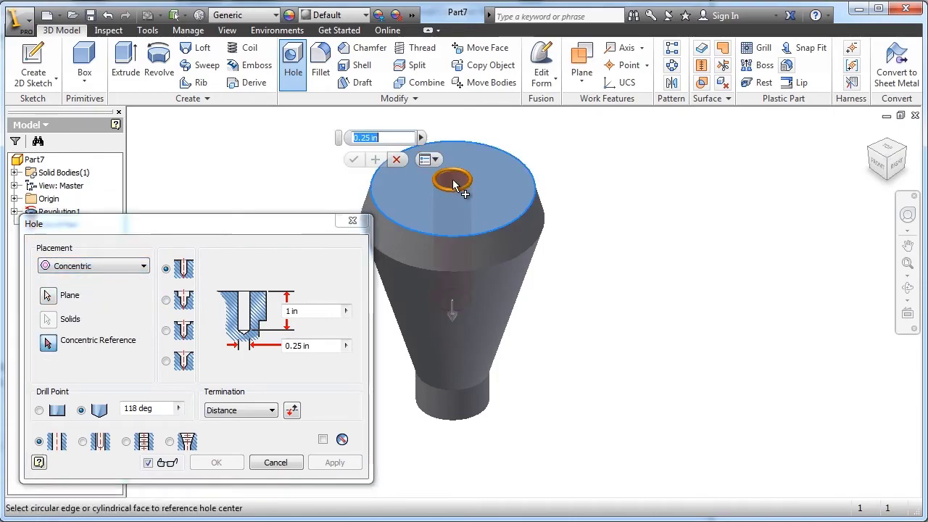
pyautogui.click(434, 234)
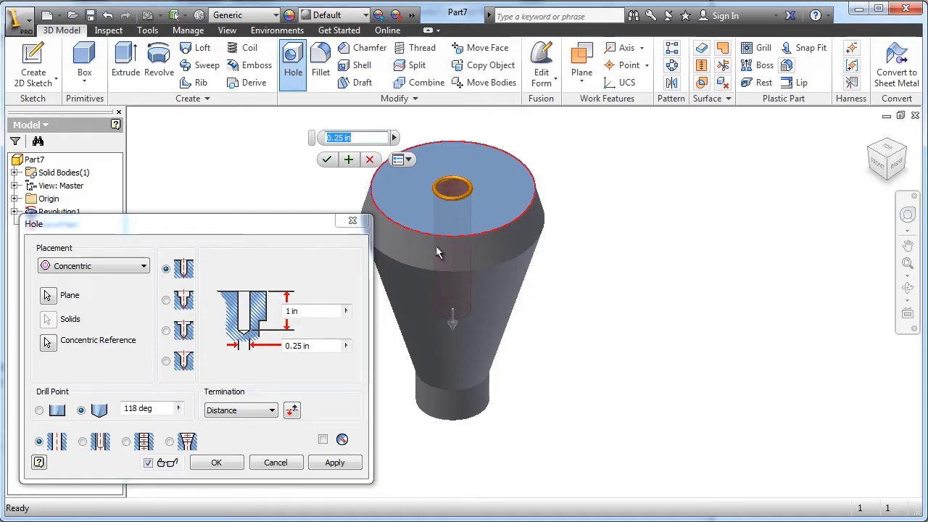
# Make the hole counterbored .875 by .375 with a 1.5 in depth and create it.
pyautogui.click(166, 300)
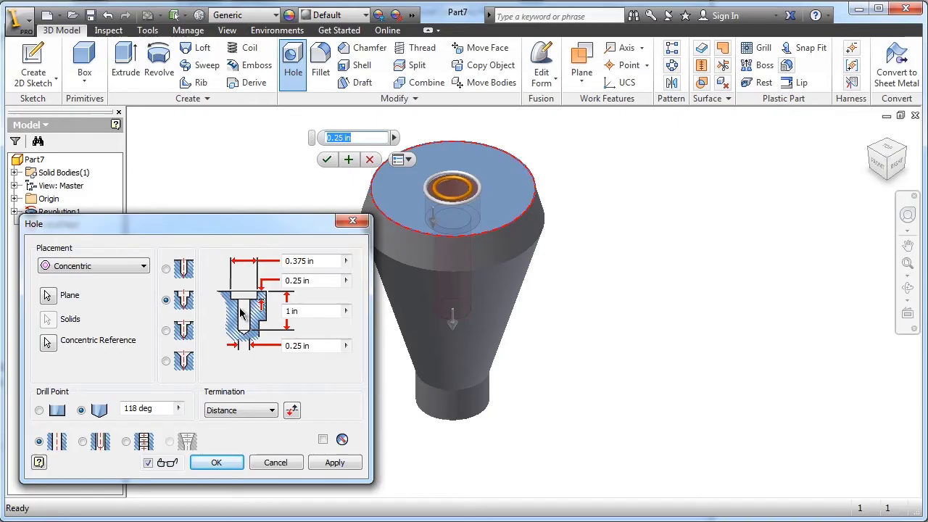
pyautogui.click(323, 262)
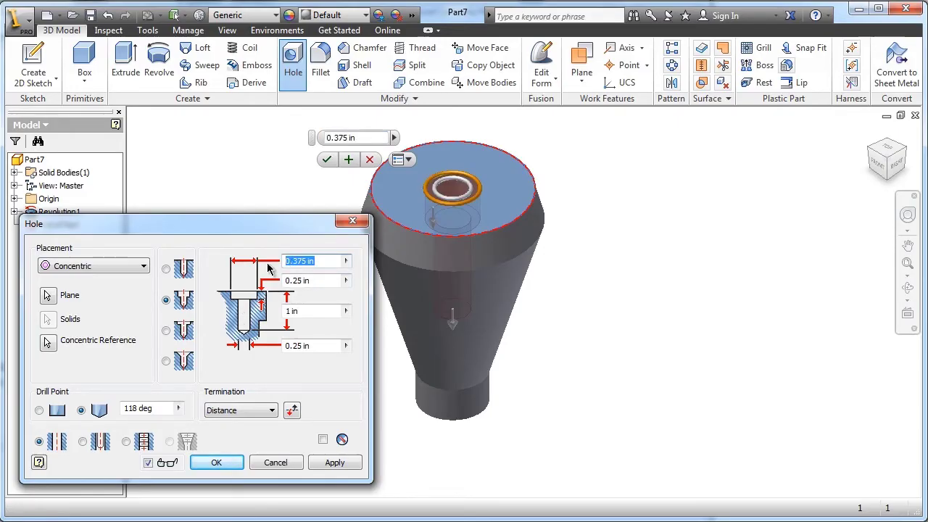
pyautogui.write('.875')
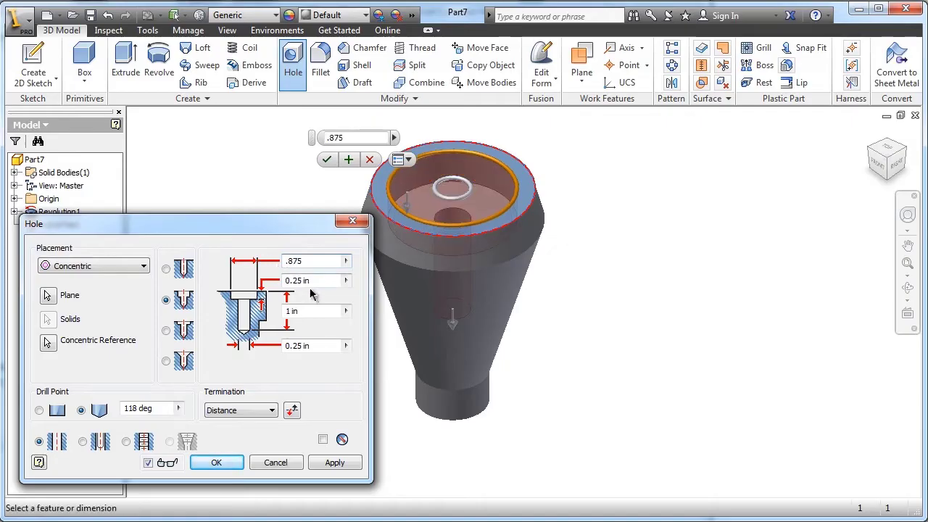
pyautogui.press('Tab')
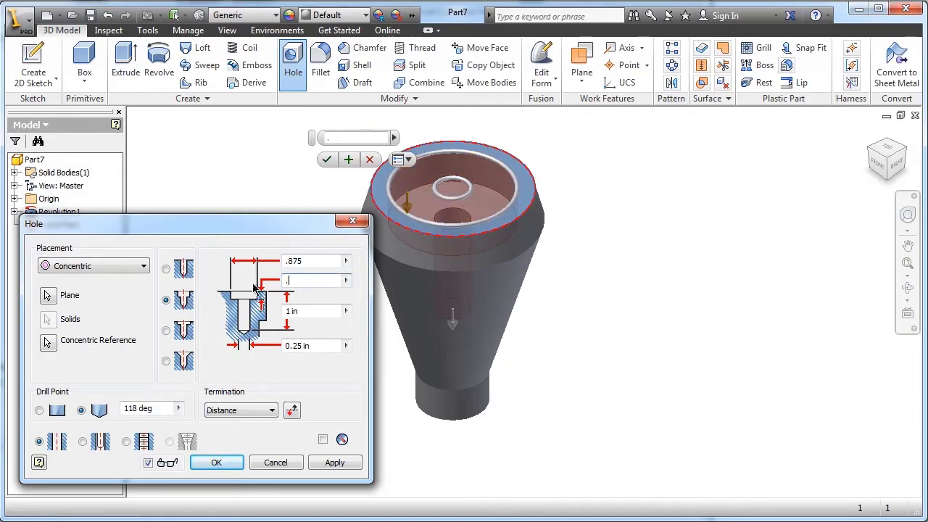
pyautogui.write('.375')
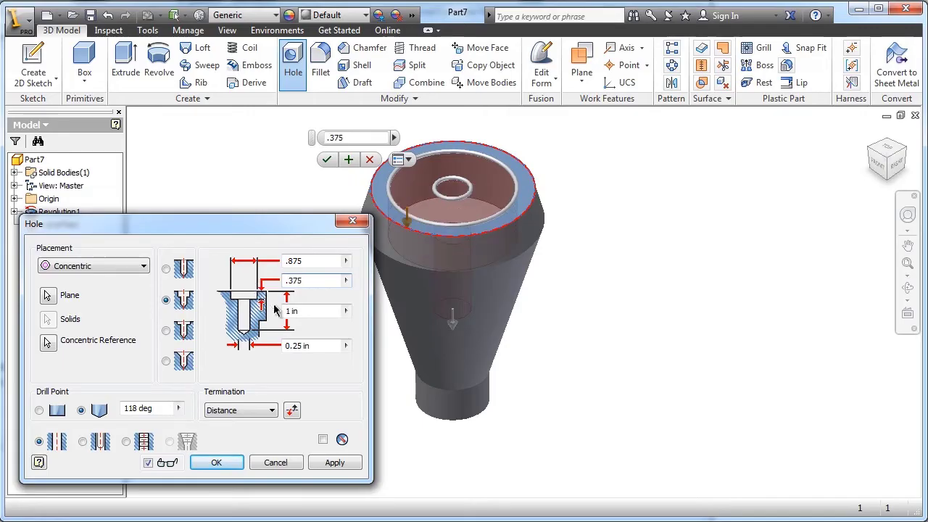
pyautogui.press('Tab')
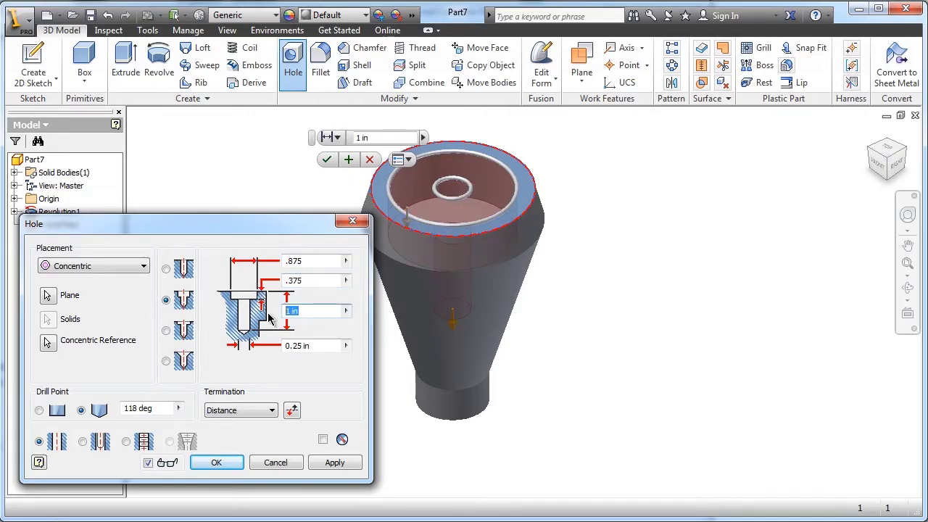
pyautogui.write('1.5')
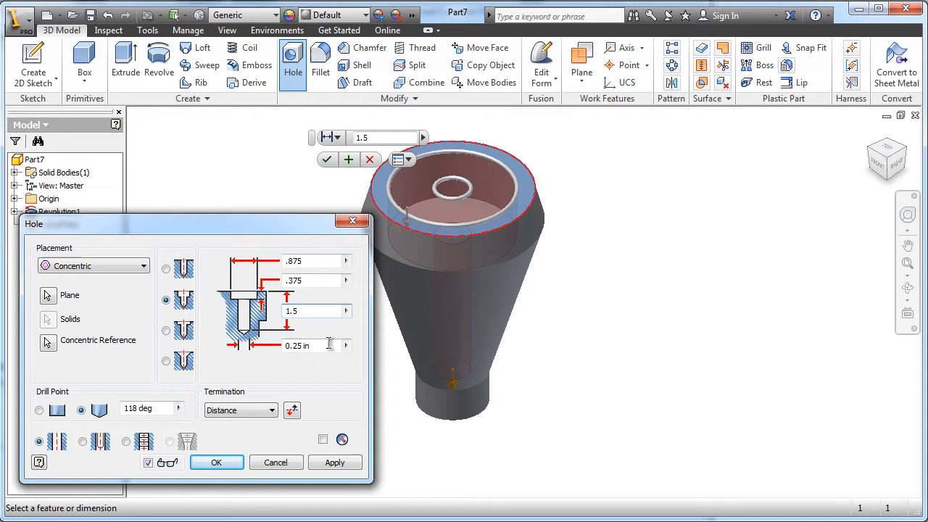
pyautogui.press('Tab')
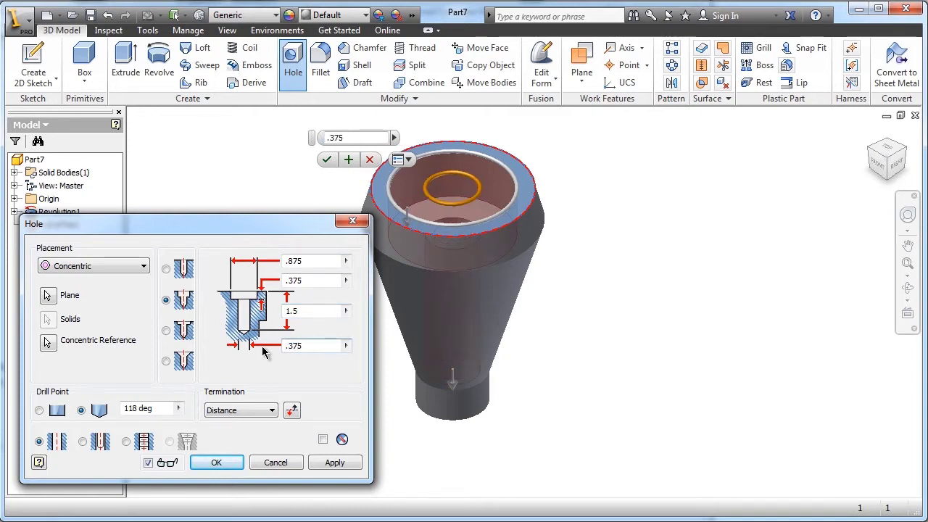
pyautogui.click(232, 467)
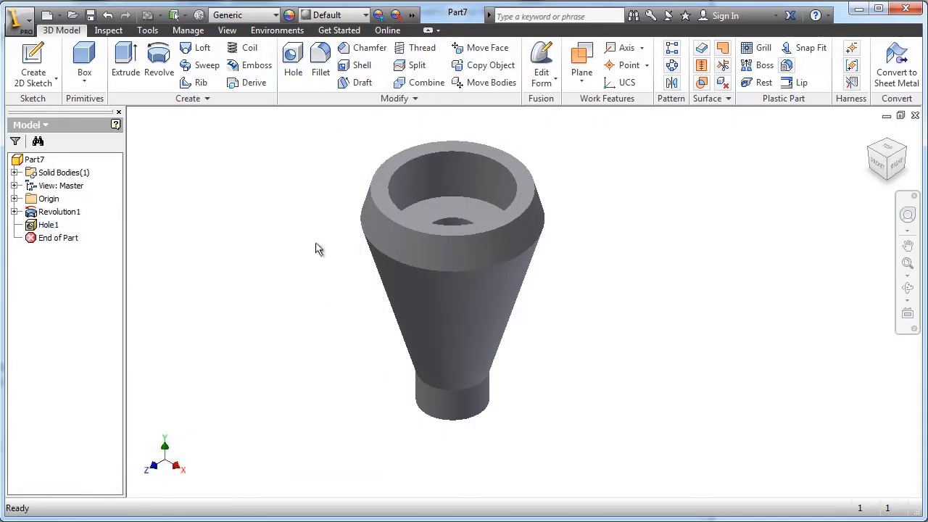
# Switch to the Wireframe visual style and view the part from the front, zoomed on the hole tip.
pyautogui.click(225, 30)
pyautogui.click(172, 61)
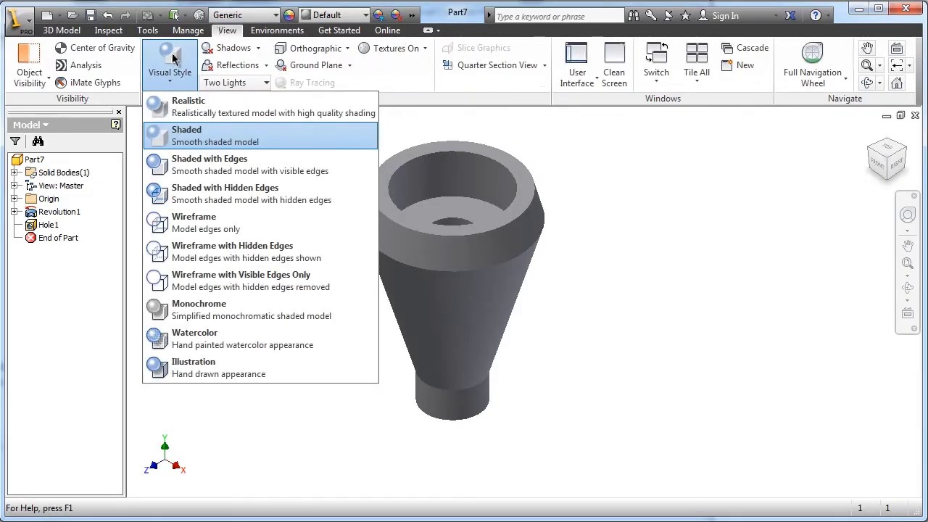
pyautogui.click(203, 225)
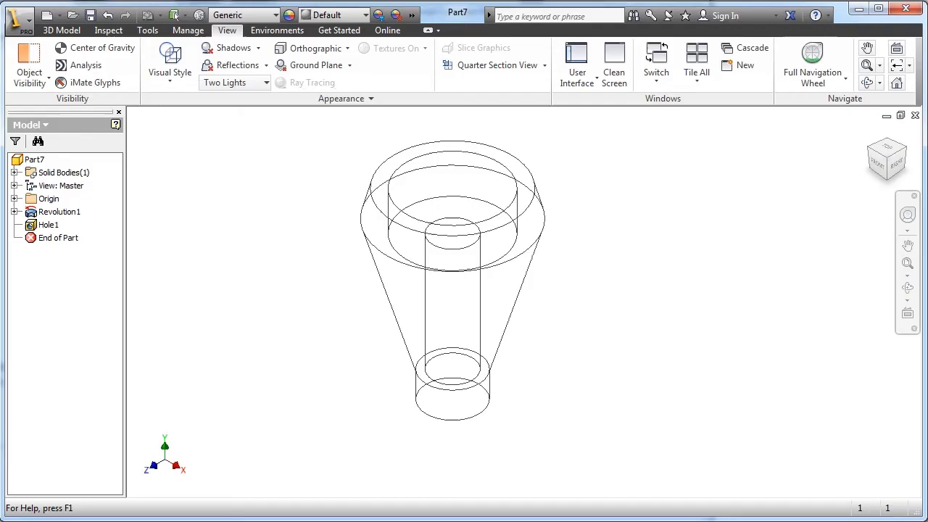
pyautogui.click(870, 177)
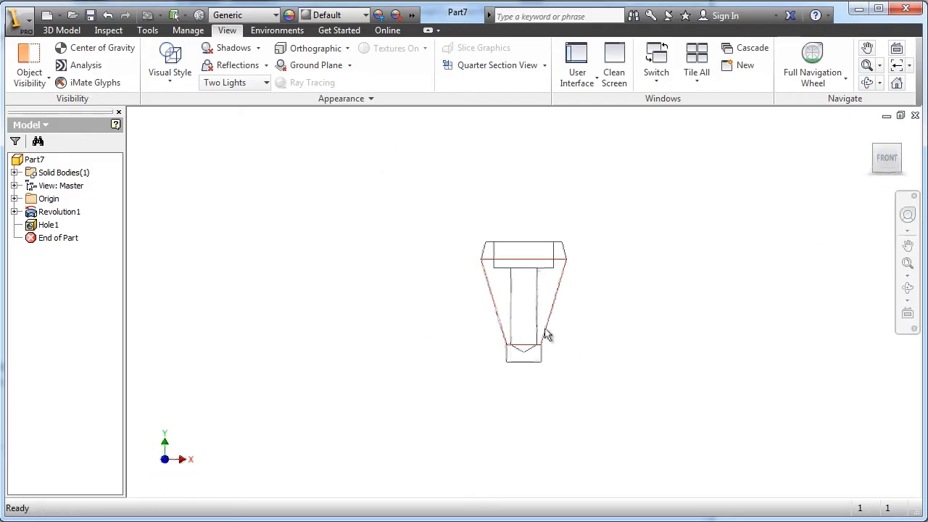
pyautogui.scroll(5, 548, 333)
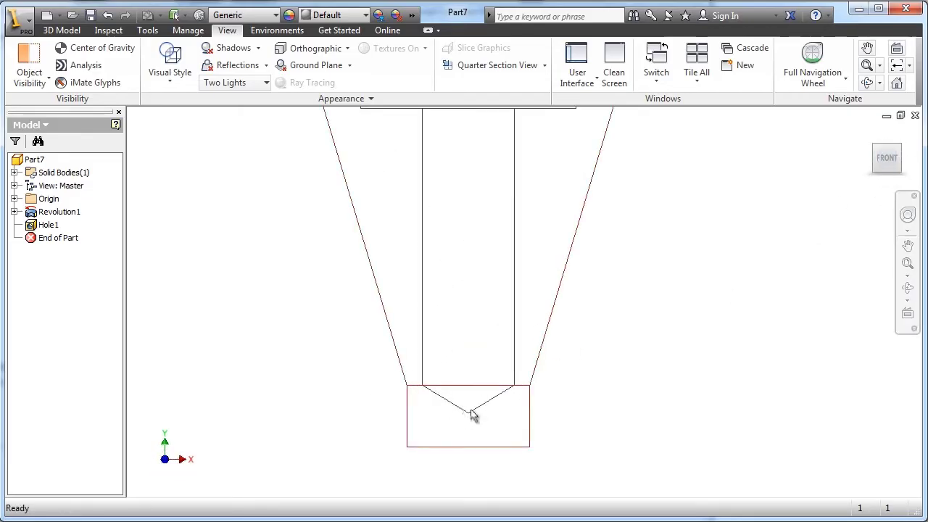
pyautogui.scroll(-3, 703, 381)
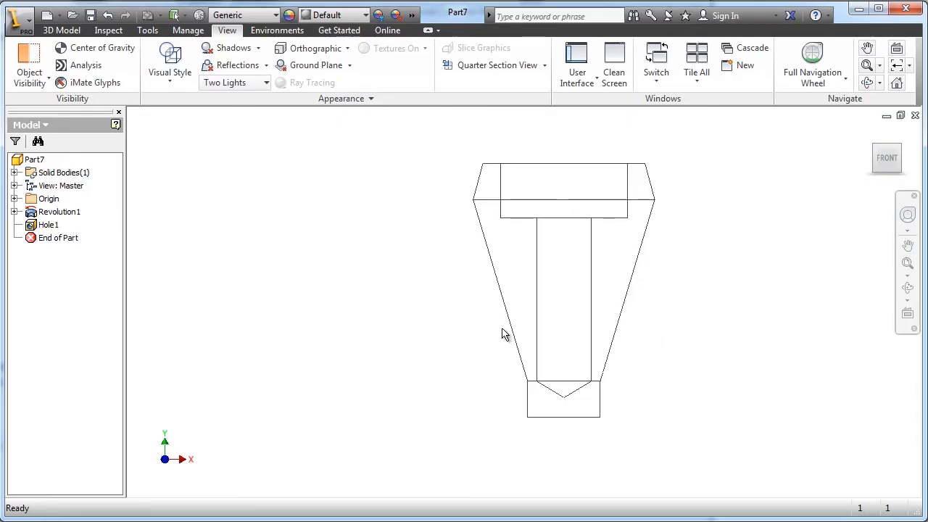
# Edit Hole1 to use a flat drill point instead of a pointed tip.
pyautogui.rightClick(43, 227)
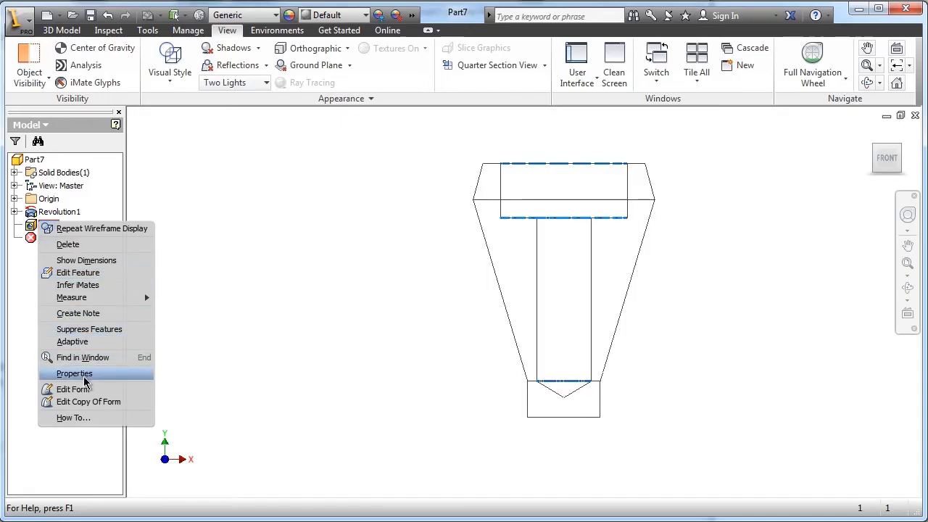
pyautogui.click(84, 274)
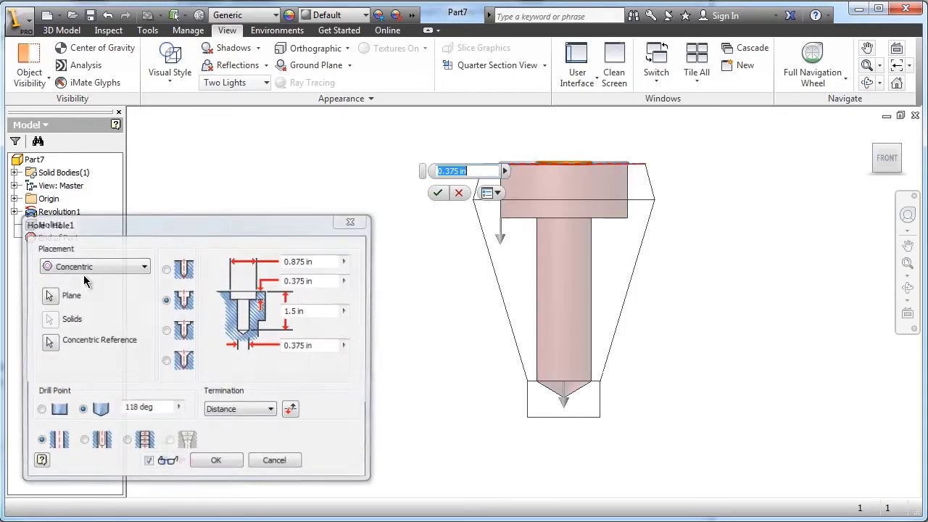
pyautogui.moveTo(193, 226); pyautogui.dragTo(264, 197)
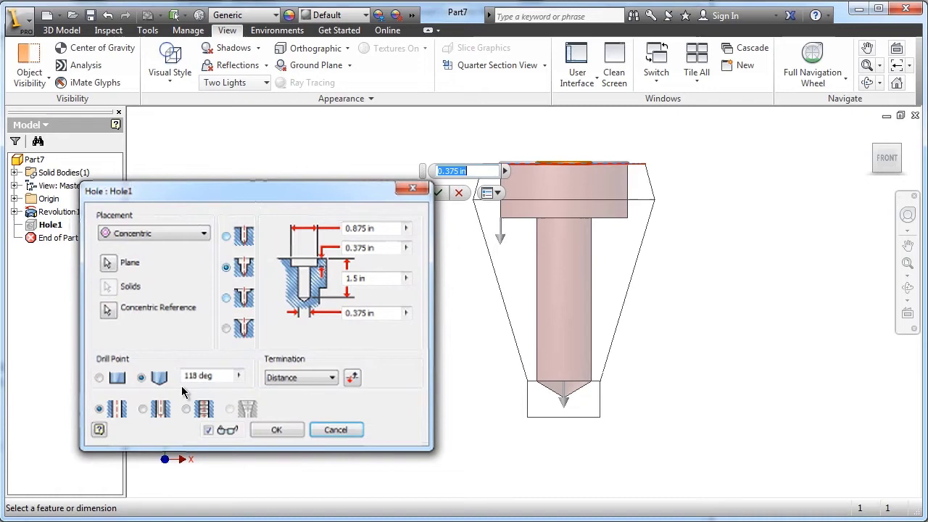
pyautogui.click(99, 378)
pyautogui.click(277, 430)
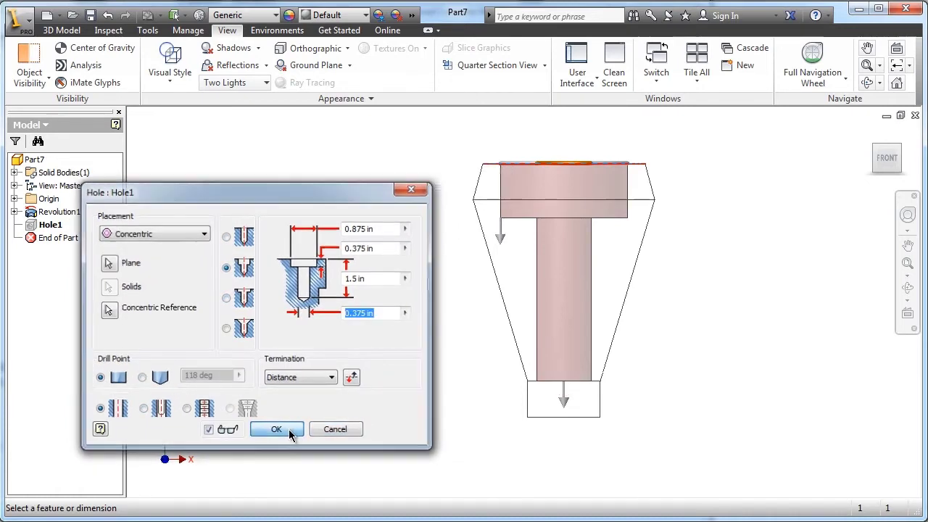
# Restore the Shaded visual style and the home isometric view.
pyautogui.click(167, 71)
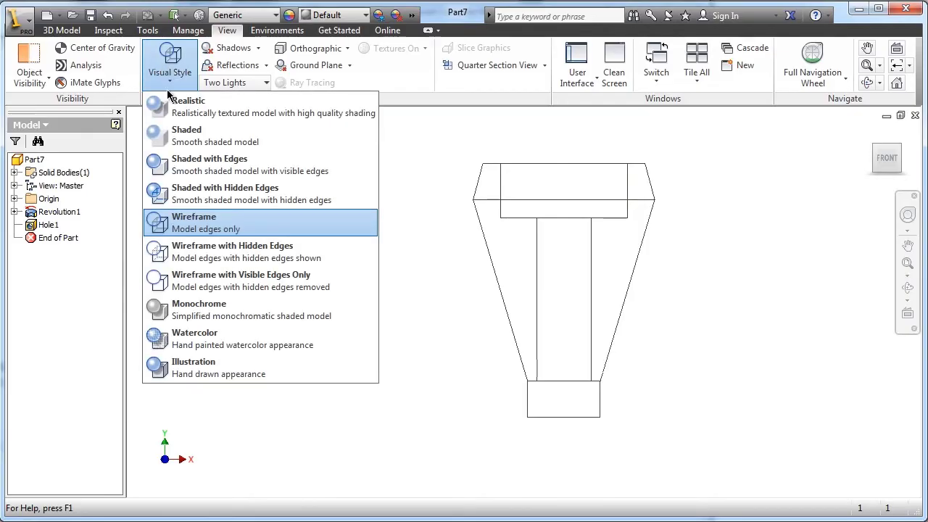
pyautogui.click(181, 137)
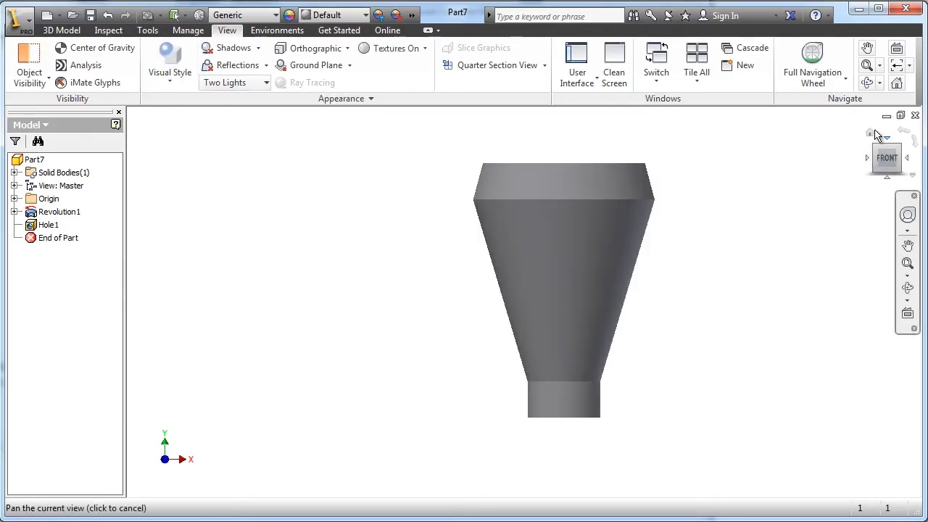
pyautogui.click(870, 135)
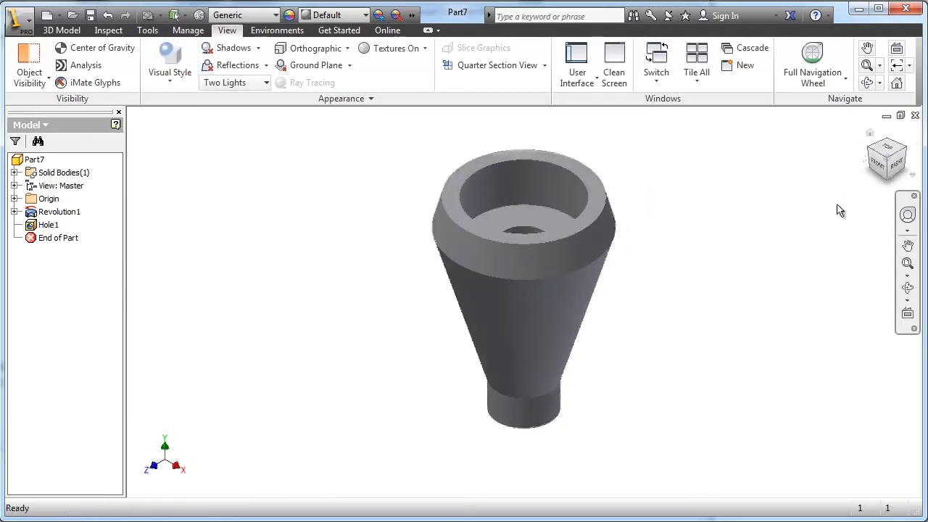
pyautogui.click(61, 31)
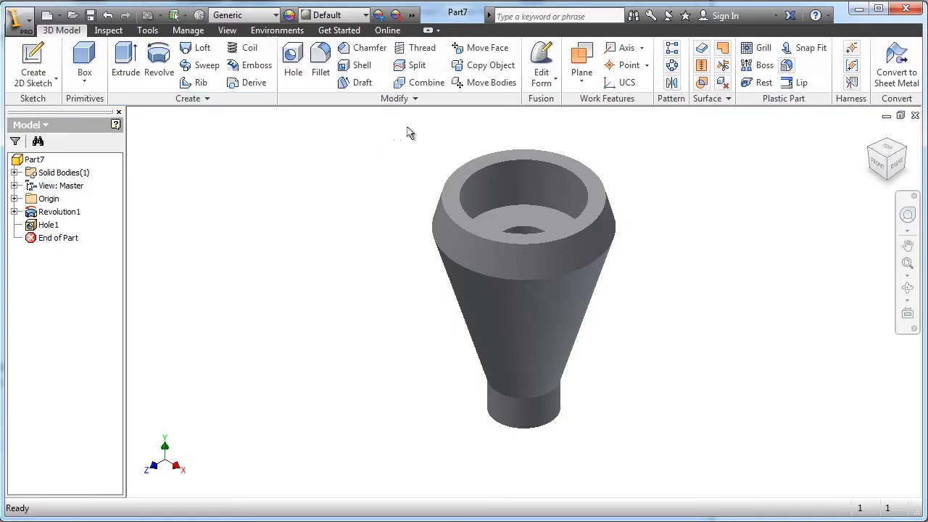
# Chamfer the smokestack's bottom circular edge with a .01 in distance.
pyautogui.click(364, 48)
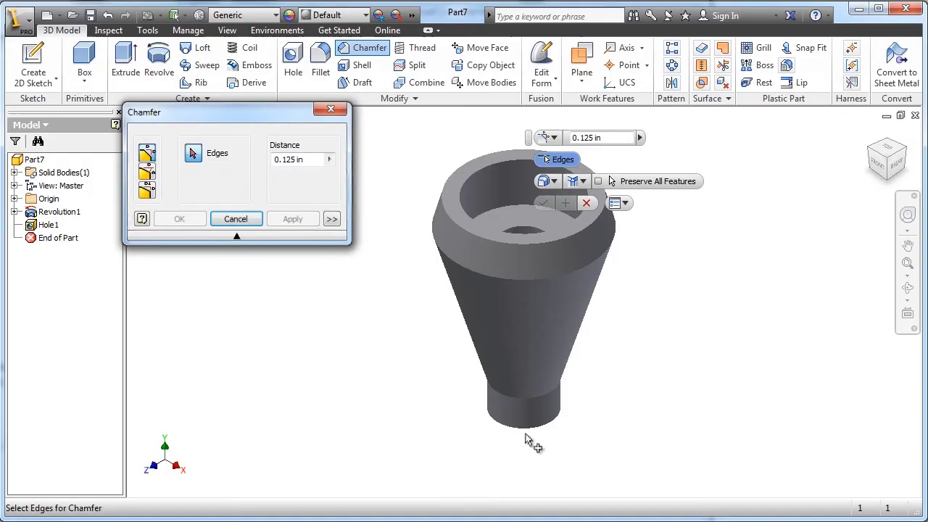
pyautogui.click(308, 159)
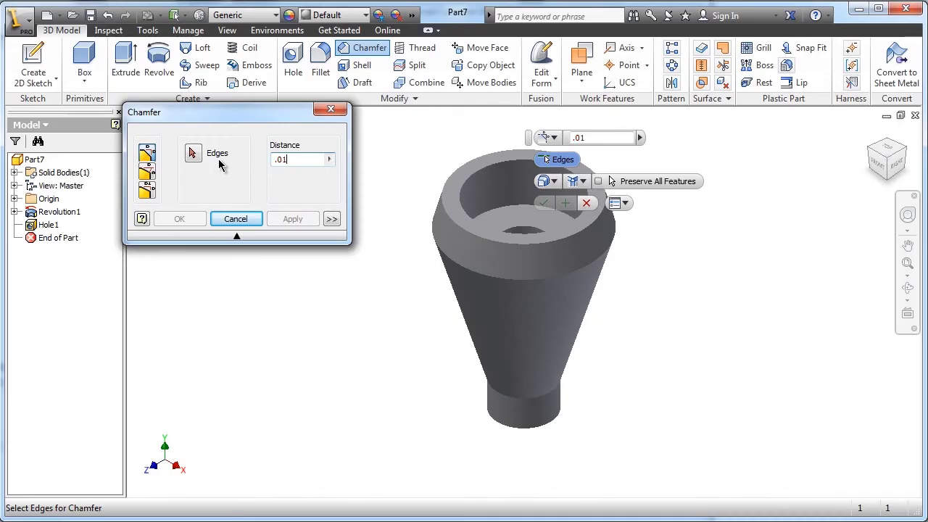
pyautogui.click(219, 164)
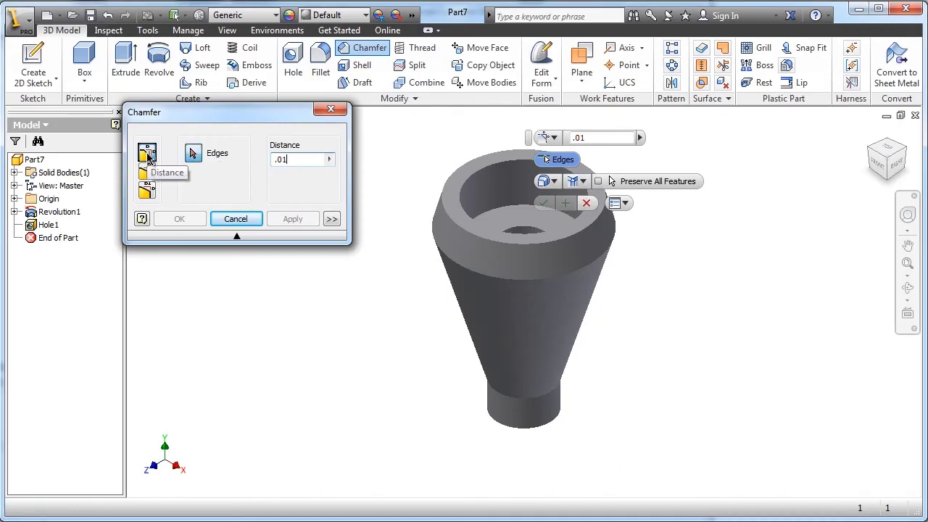
pyautogui.click(515, 429)
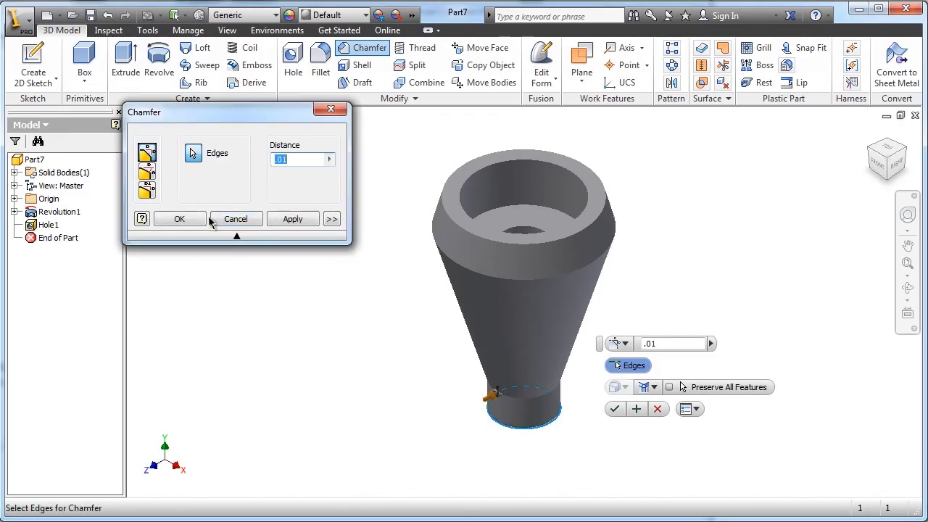
pyautogui.click(179, 219)
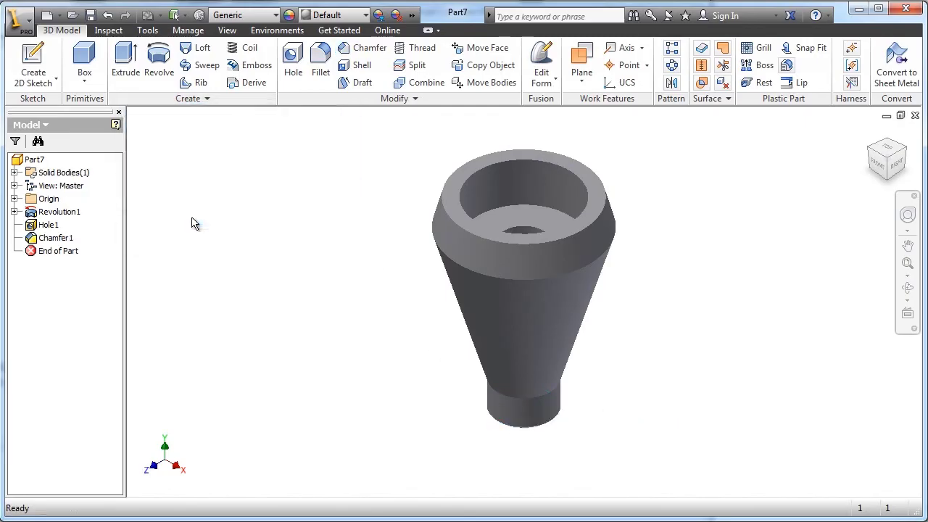